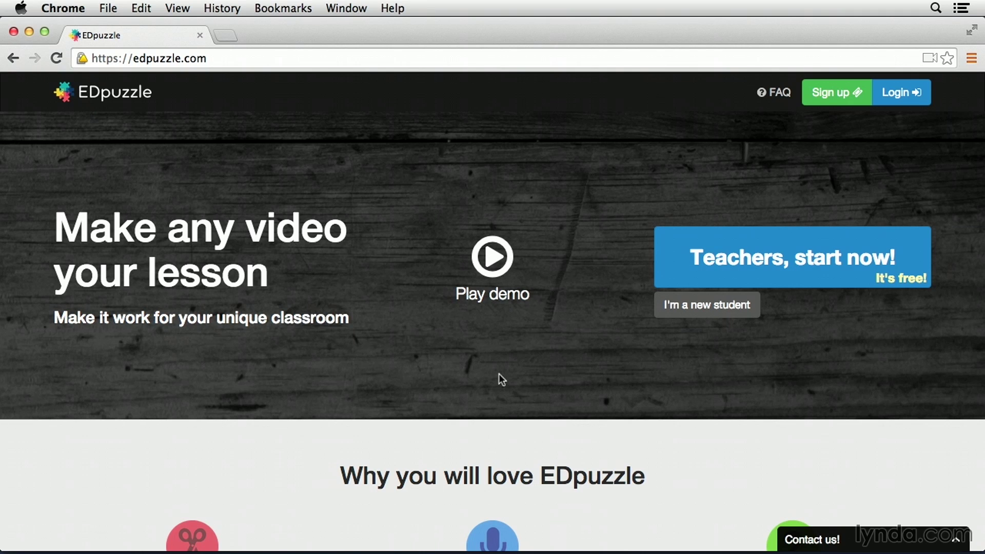
# Step: Start as a teacher from the EDpuzzle home page to reach the Find a video search
pyautogui.click(716, 277)
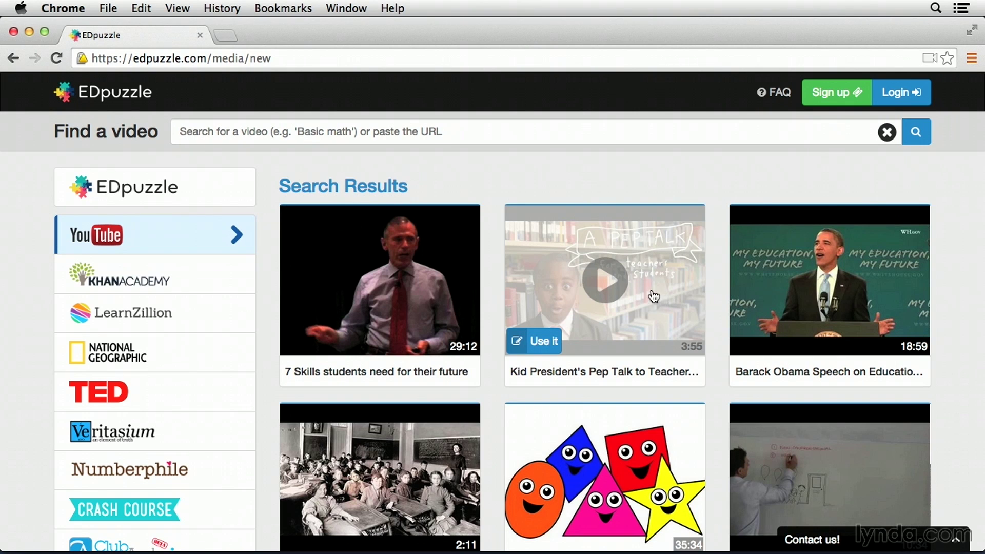
# Step: Search YouTube for 'Why Roux Academy' and open the 'Why Roux Academy?' result's preview
pyautogui.scroll(-3, 277, 188)
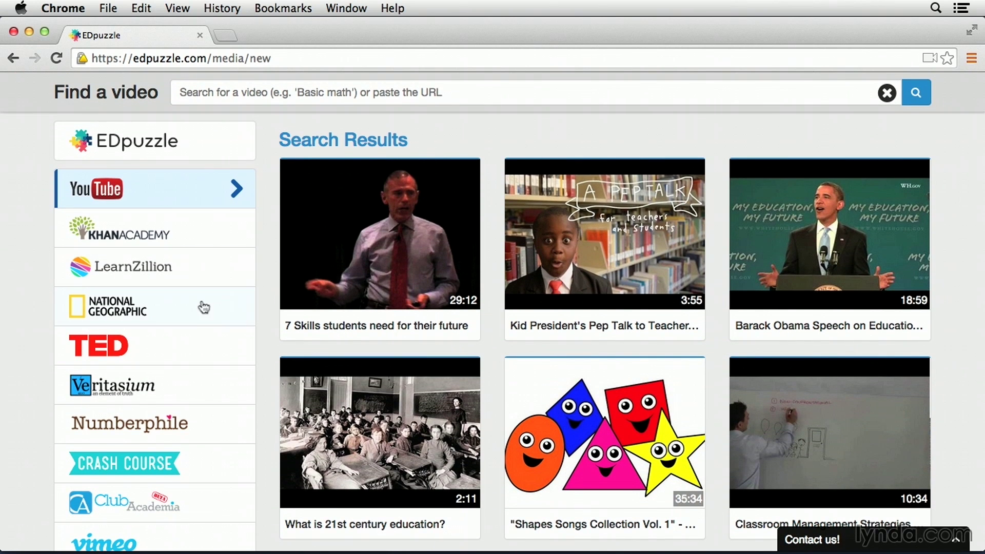
pyautogui.scroll(-3, 202, 336)
pyautogui.scroll(-3, 195, 369)
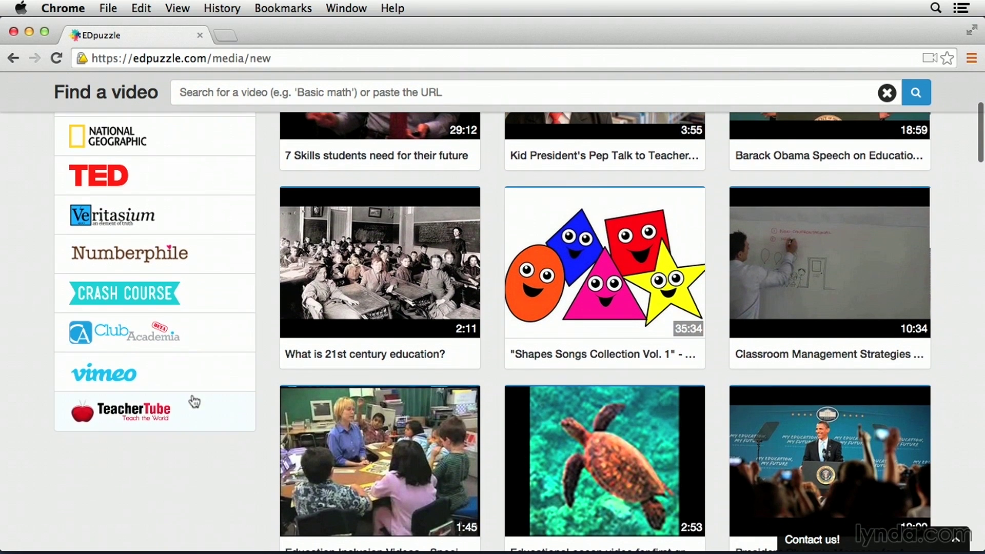
pyautogui.scroll(5, 201, 405)
pyautogui.click(191, 132)
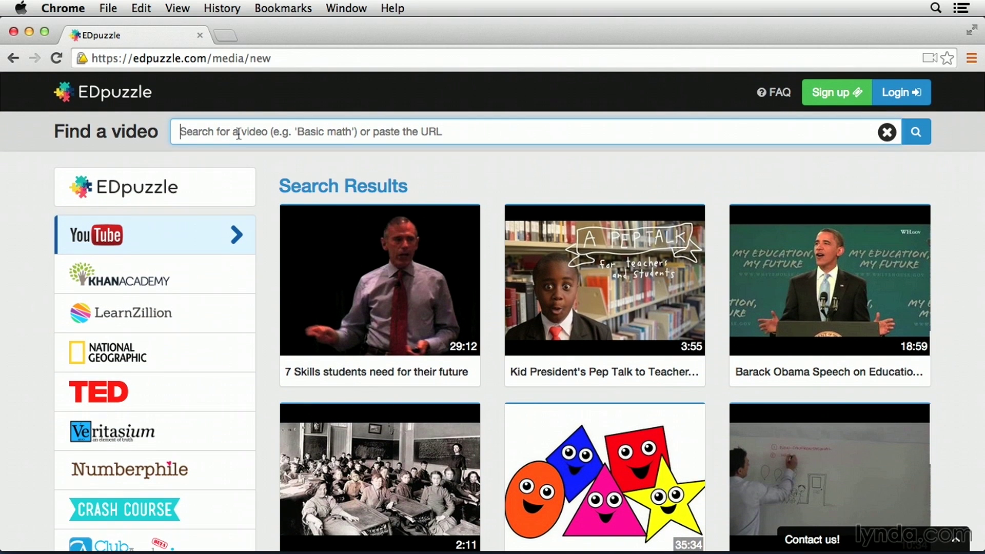
pyautogui.write('Why Roux Acad')
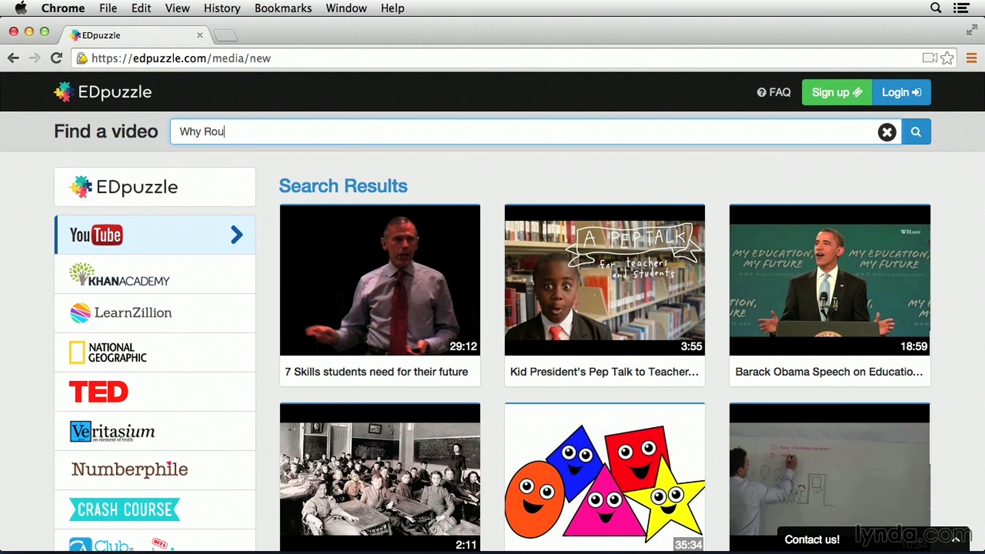
pyautogui.write('emy')
pyautogui.press('Return')
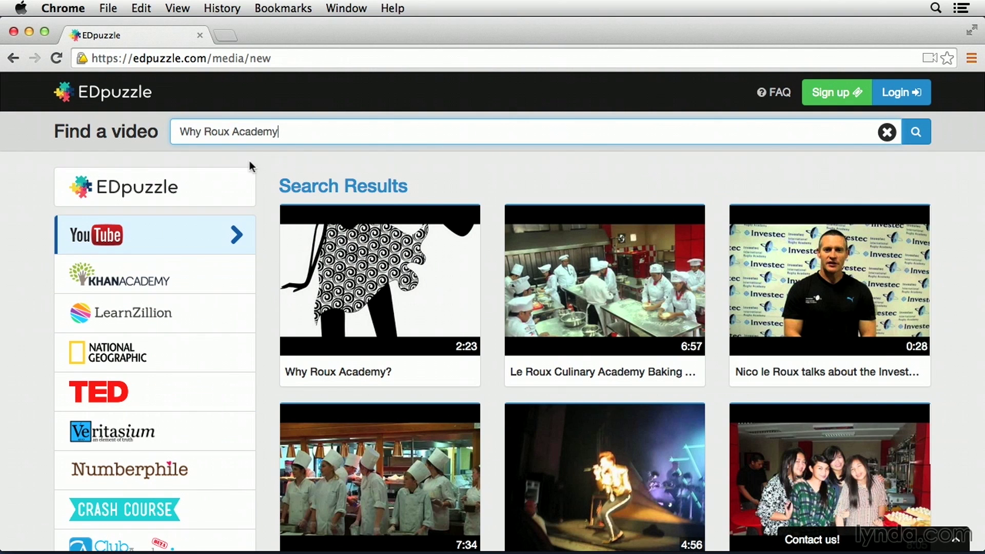
pyautogui.moveTo(331, 255)
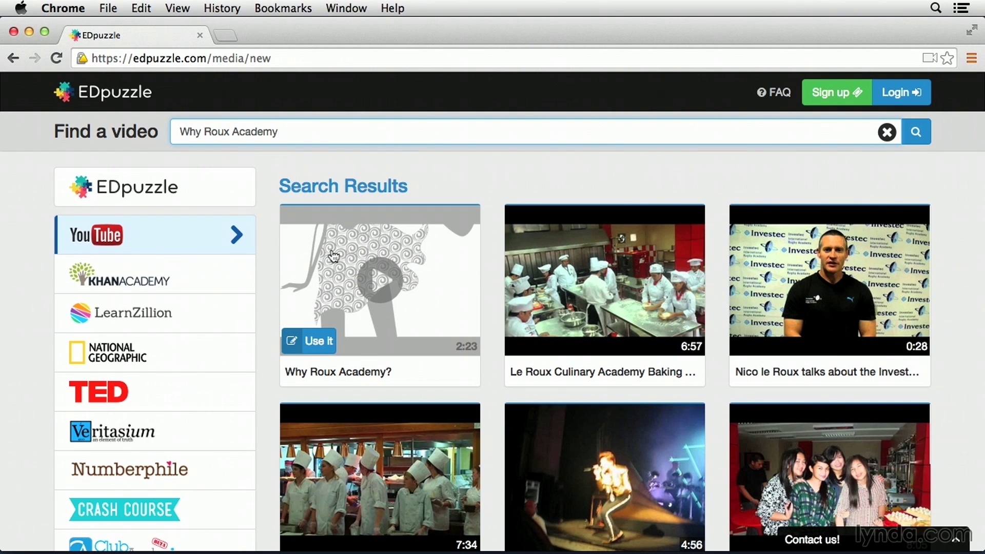
pyautogui.click(338, 290)
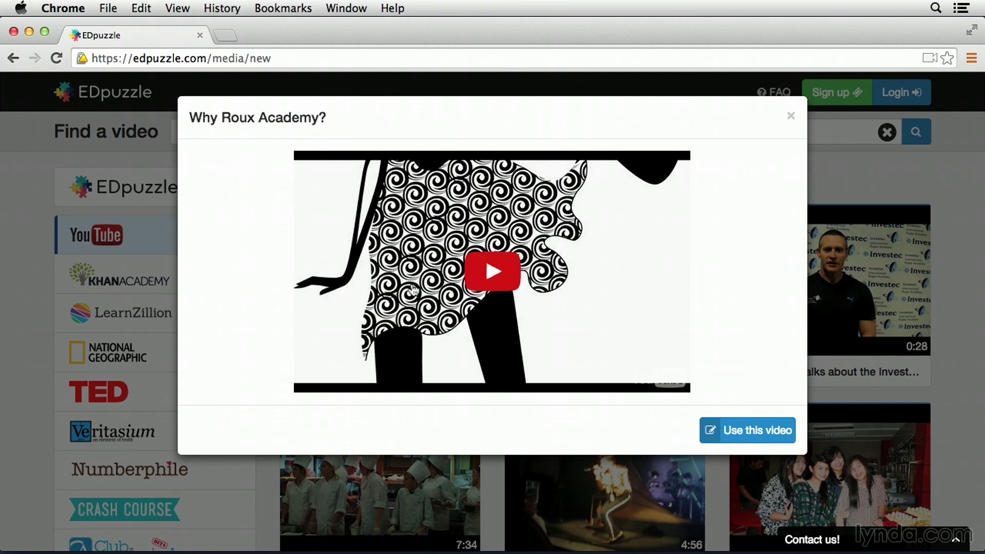
# Step: Play and pause the 'Why Roux Academy?' preview, then pick it as the lesson video
pyautogui.click(501, 285)
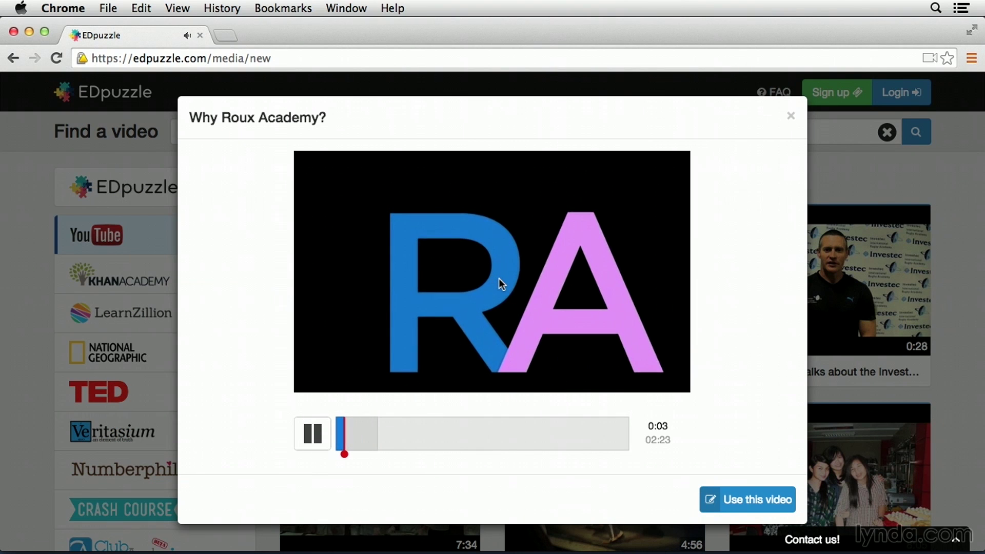
pyautogui.click(499, 278)
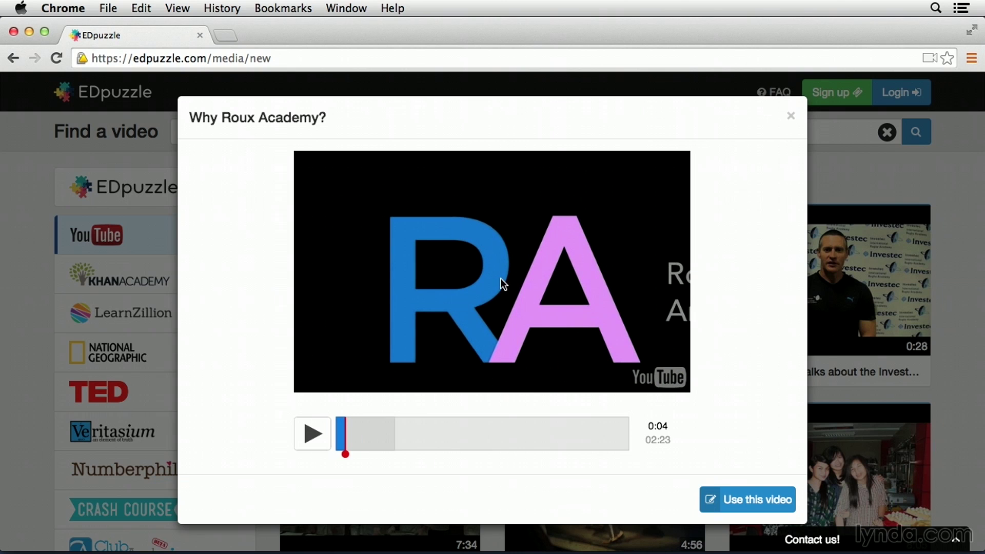
pyautogui.click(752, 504)
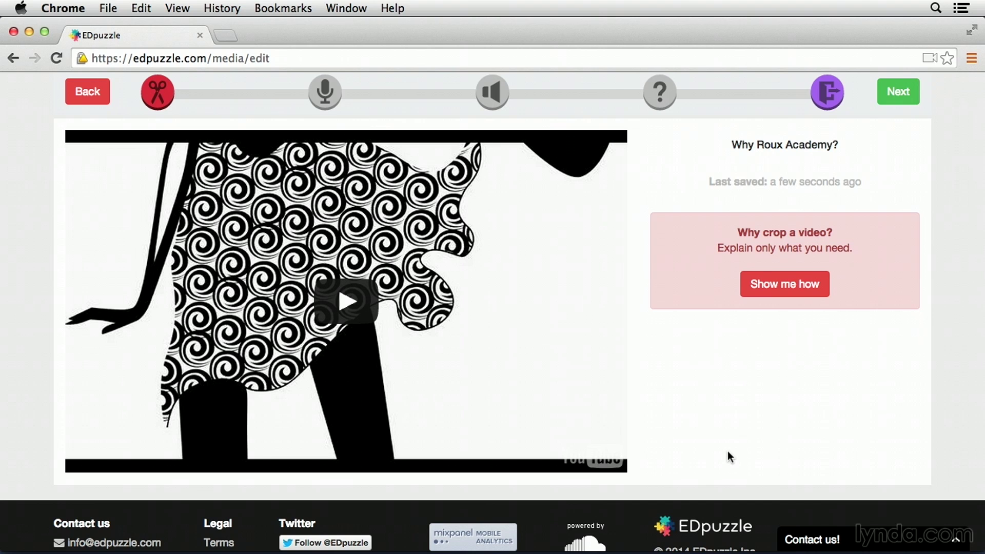
# Step: Keep the full 0:00–02:23 clip by dragging both crop handles back to the ends, then continue
pyautogui.scroll(-1, 727, 457)
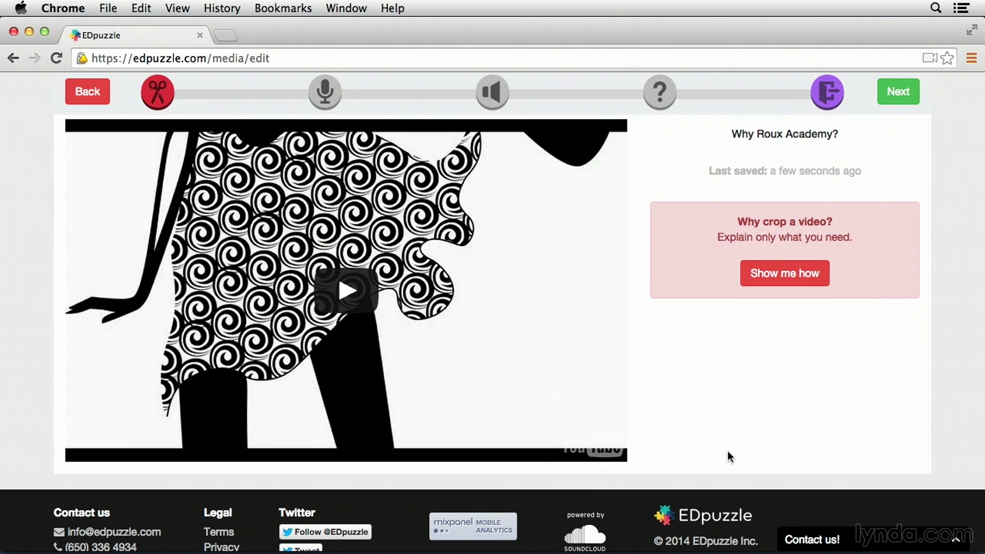
pyautogui.click(597, 381)
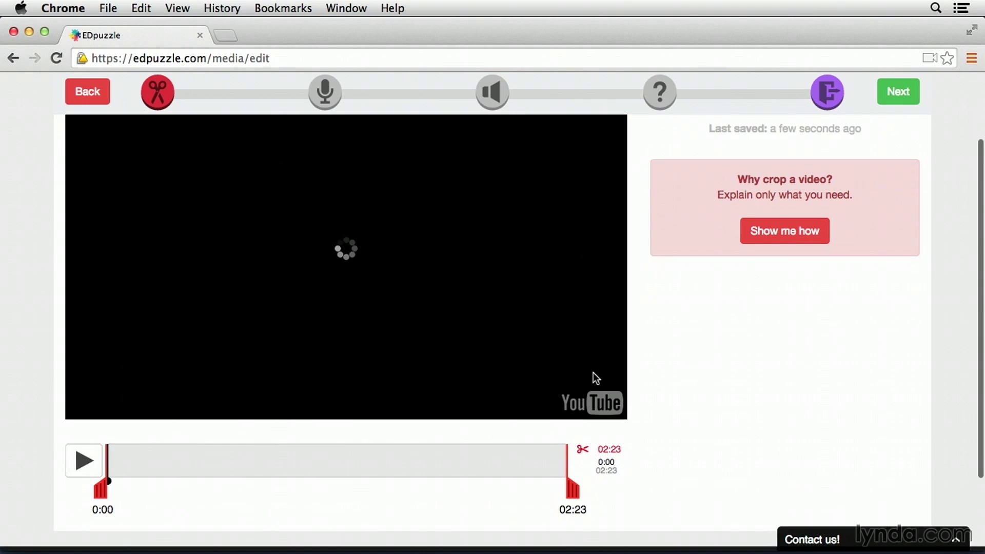
pyautogui.click(471, 332)
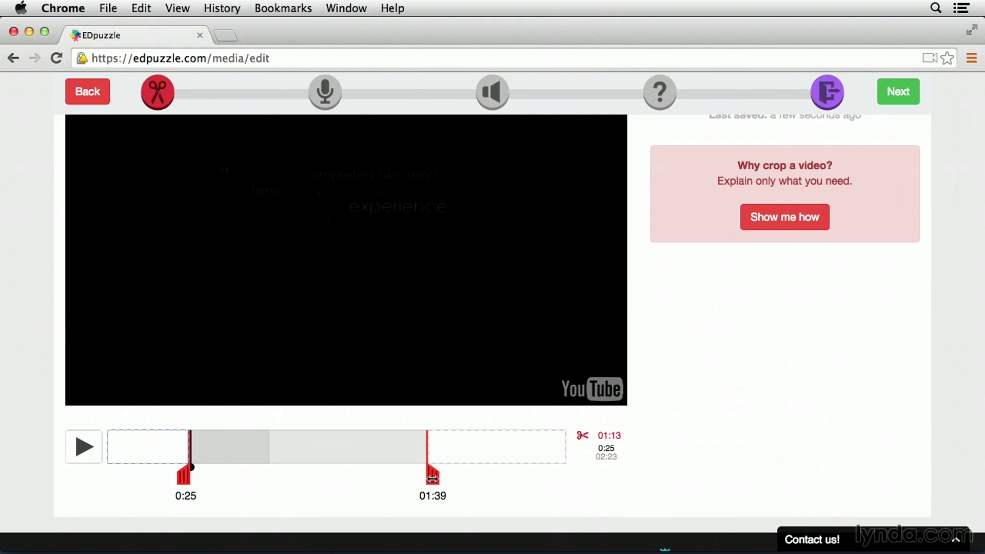
pyautogui.moveTo(433, 479); pyautogui.dragTo(582, 488)
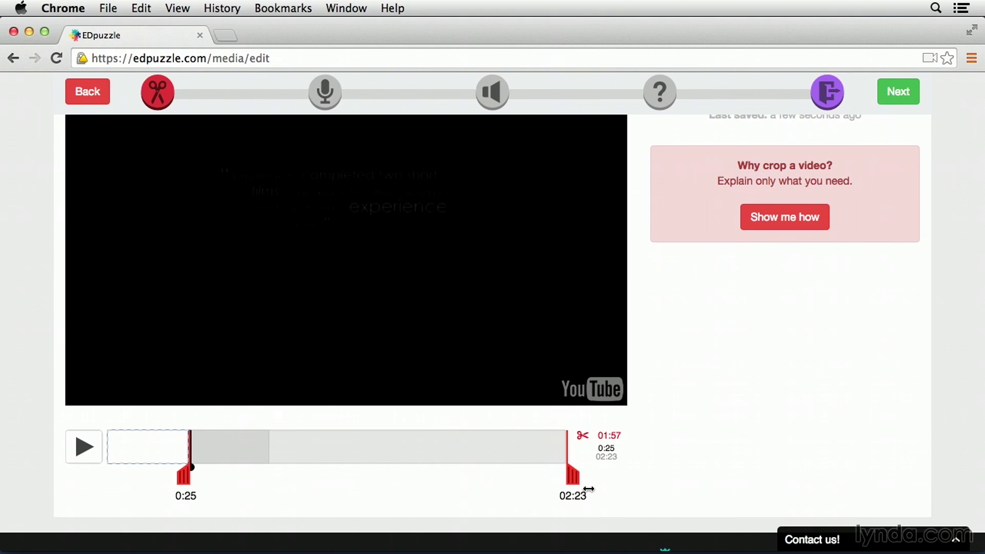
pyautogui.moveTo(187, 480); pyautogui.dragTo(90, 482)
pyautogui.scroll(-1, 89, 481)
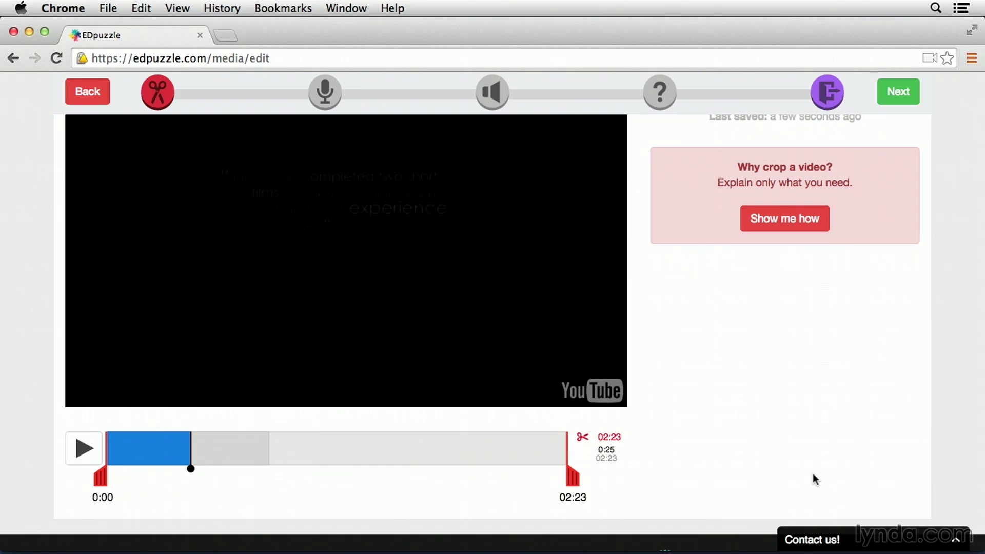
pyautogui.scroll(4, 812, 473)
pyautogui.click(900, 126)
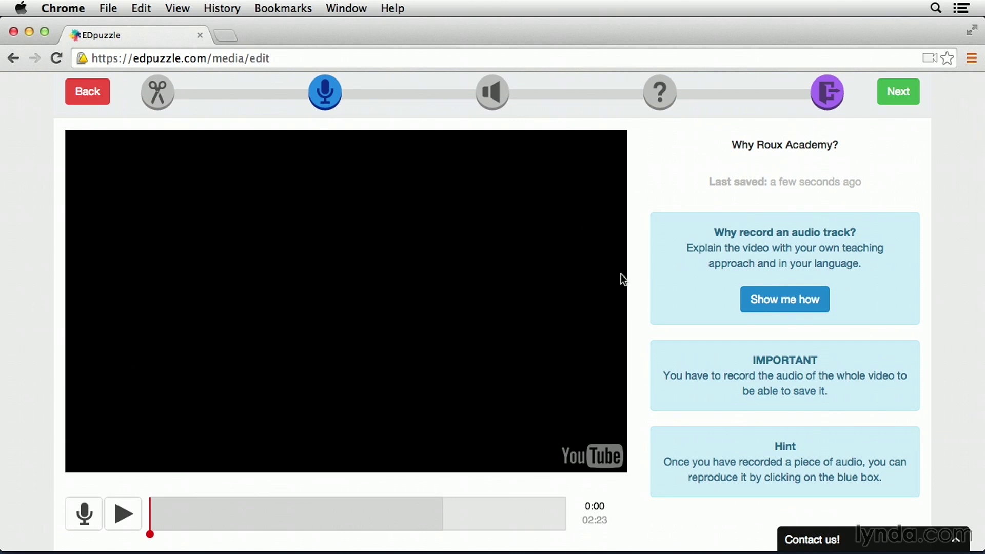
# Step: Try the voiceover recorder, then skip ahead to audio notes with no voiceover recorded
pyautogui.click(87, 517)
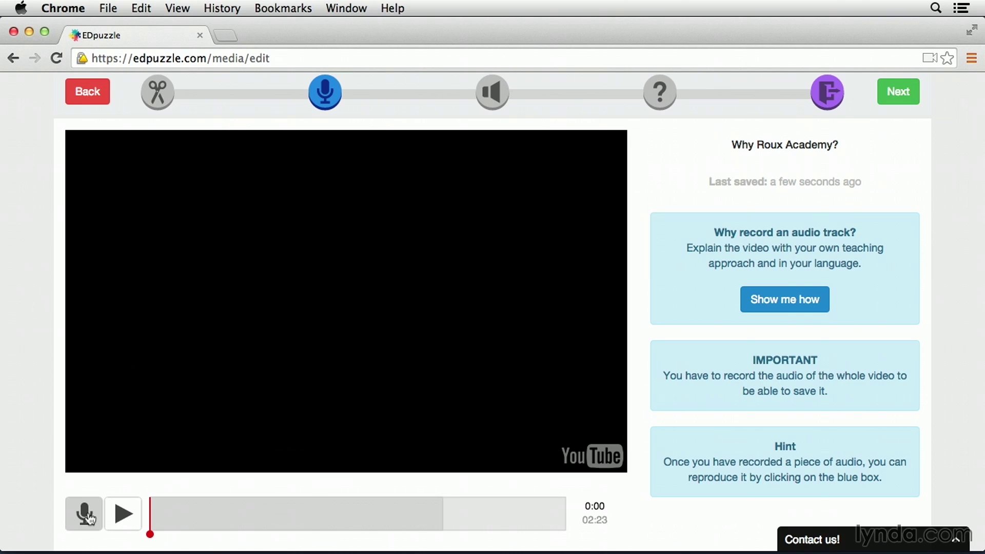
pyautogui.click(905, 102)
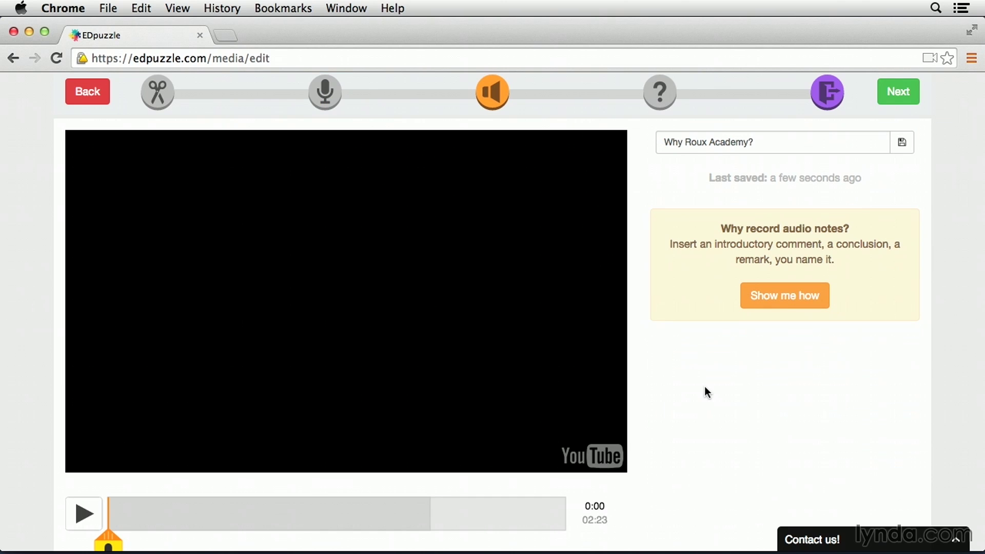
# Step: Drag the yellow audio-note marker along the timeline to 0:10
pyautogui.scroll(-2, 705, 387)
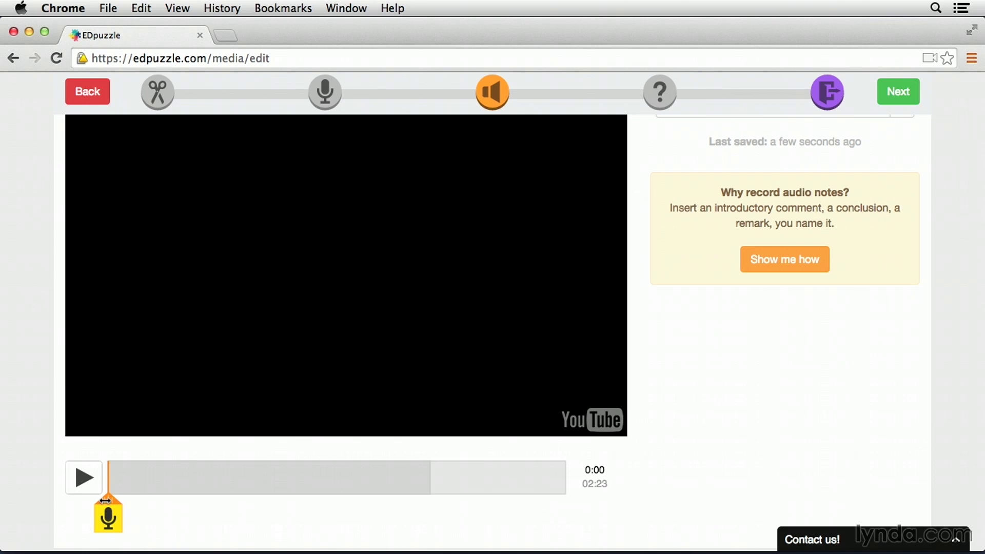
pyautogui.moveTo(105, 500); pyautogui.dragTo(142, 500)
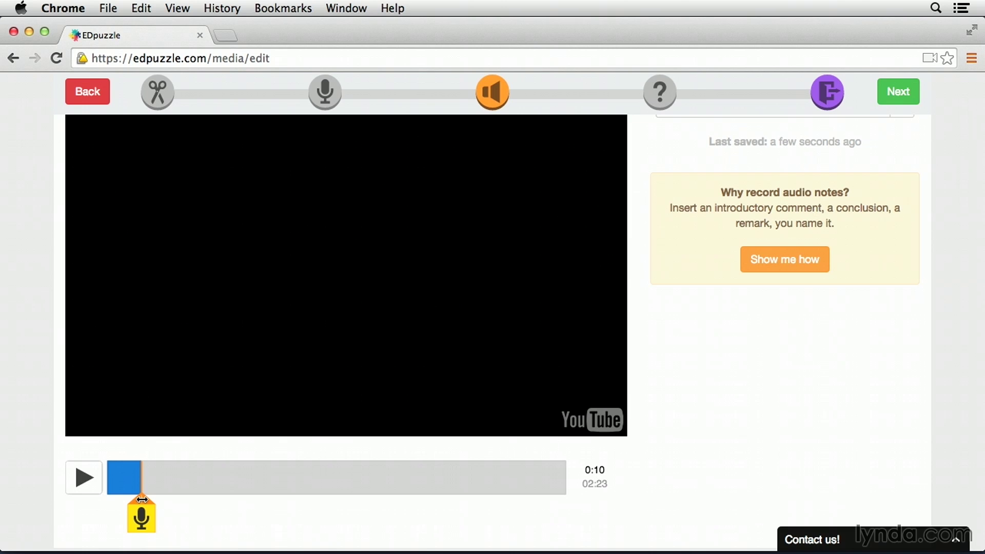
pyautogui.moveTo(142, 499); pyautogui.dragTo(143, 500)
pyautogui.scroll(-1, 143, 499)
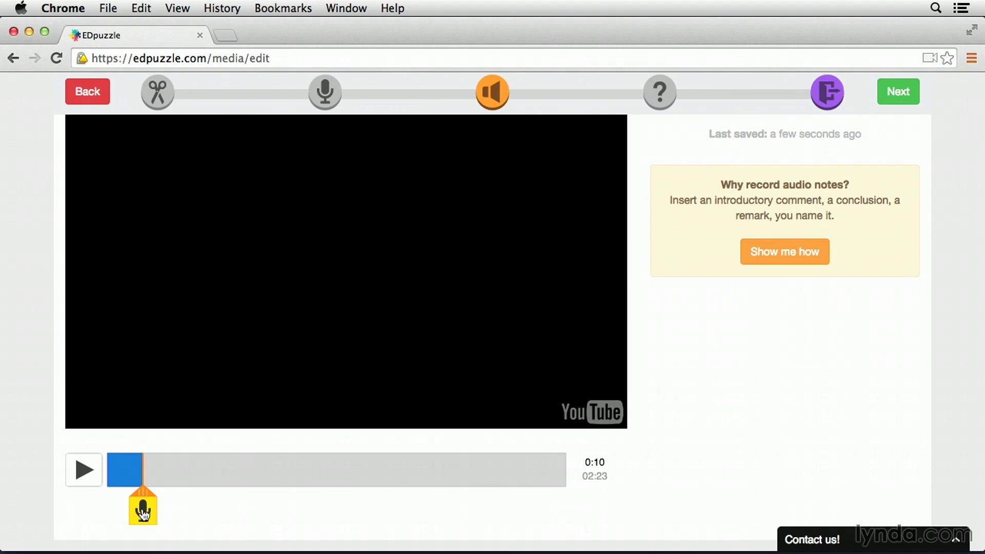
# Step: Record an audio note at 0:10, then move the video position to 0:47 at the teachers quote
pyautogui.click(144, 513)
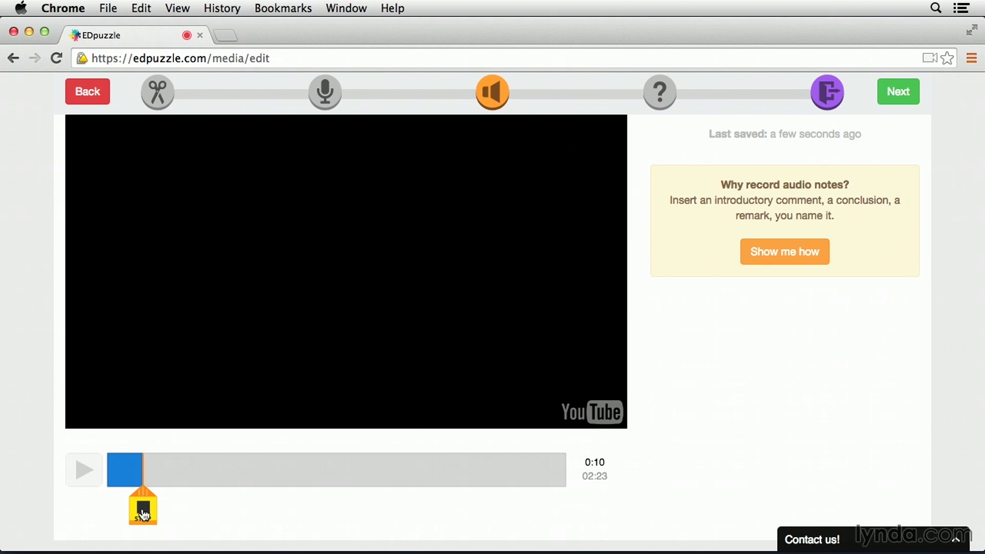
pyautogui.click(143, 513)
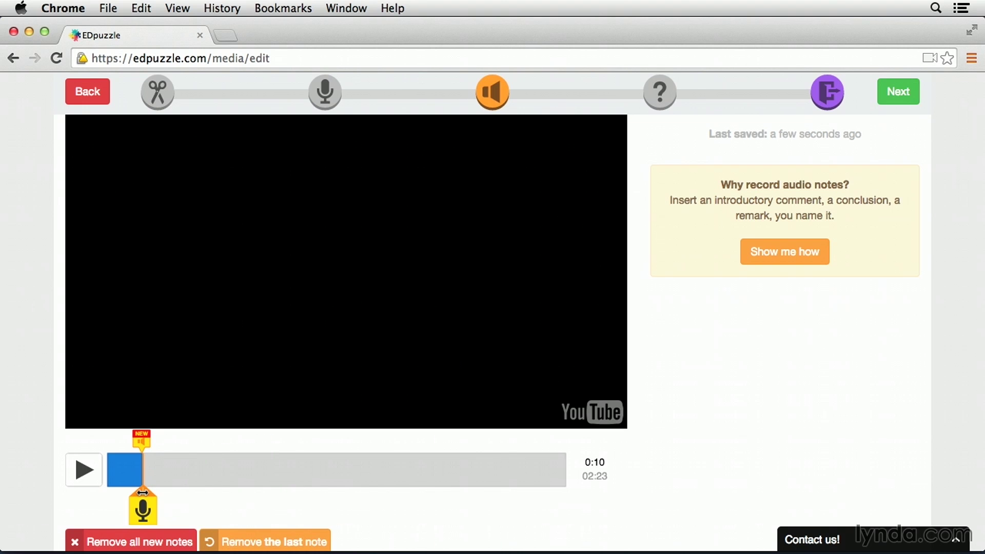
pyautogui.moveTo(142, 492); pyautogui.dragTo(261, 494)
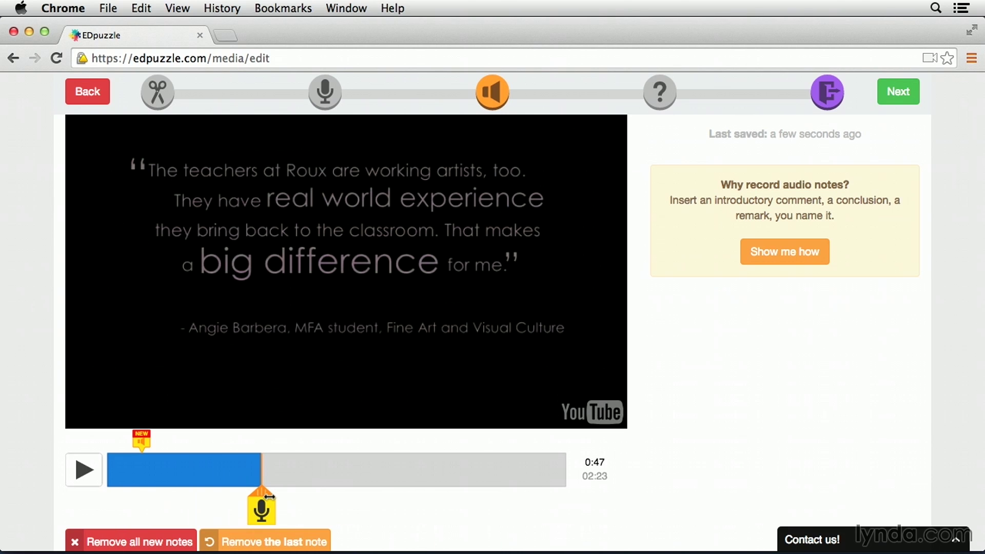
# Step: Go to the quiz step and drag the green question marker back to 0:16
pyautogui.click(907, 96)
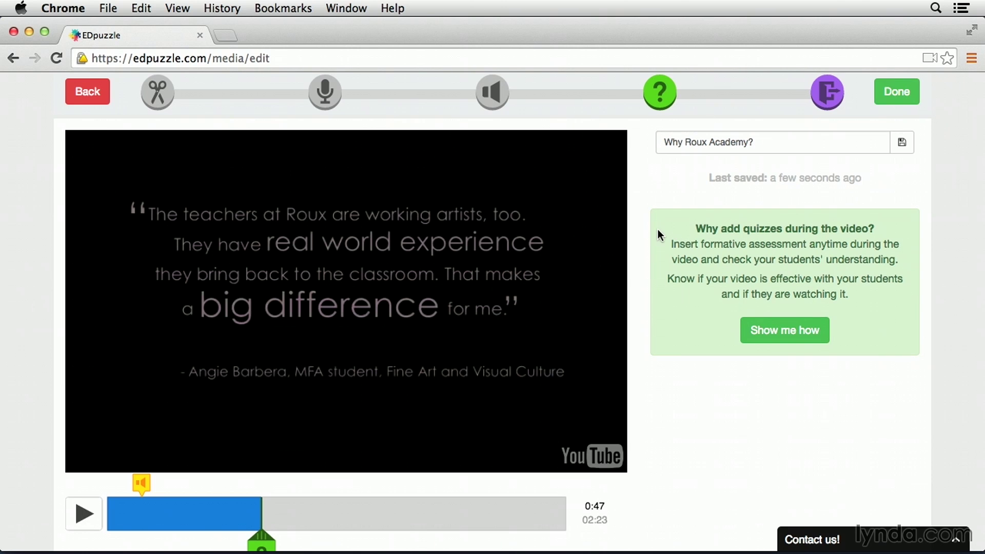
pyautogui.scroll(-3, 655, 229)
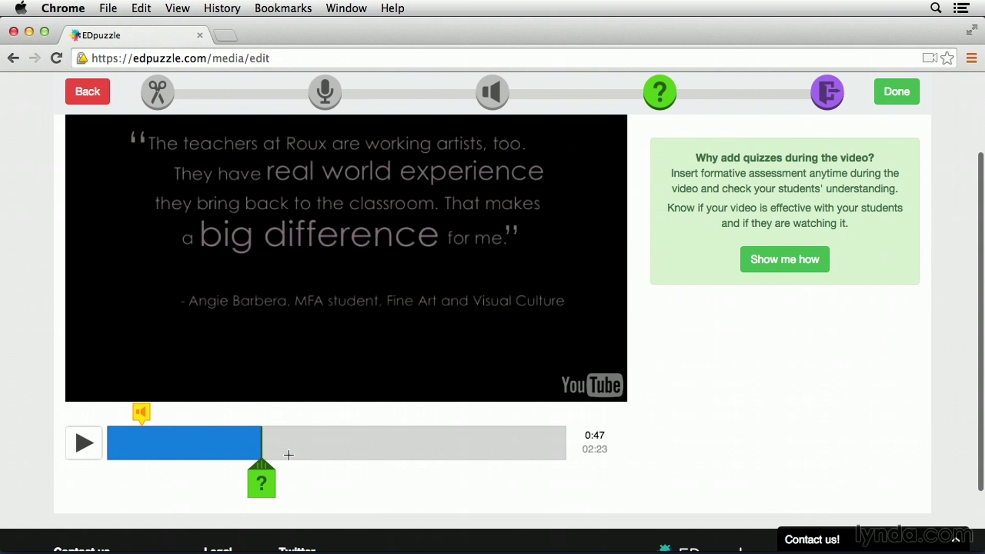
pyautogui.moveTo(263, 476); pyautogui.dragTo(162, 477)
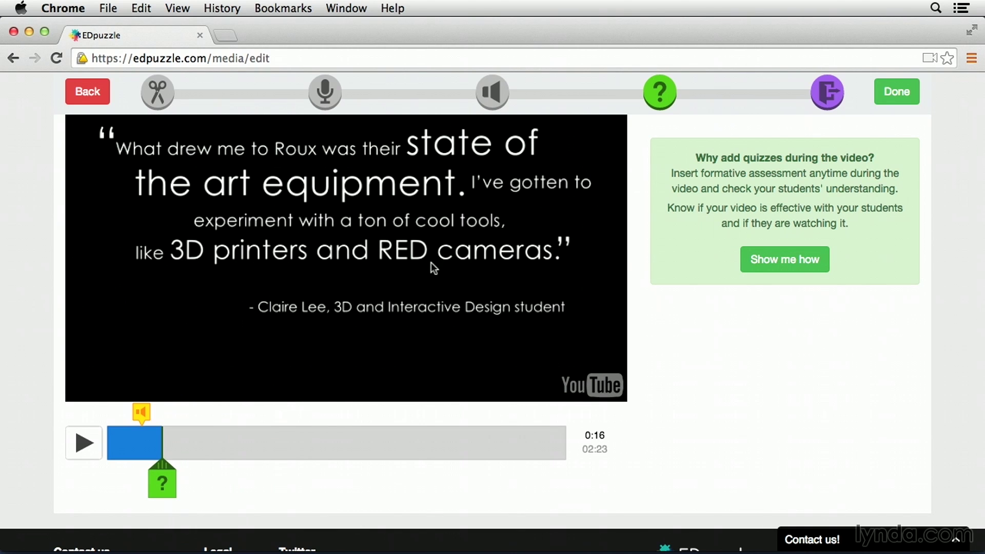
# Step: Add an open question at 0:16: 'Why did the creators of this movie use different font sizes for this section?'
pyautogui.click(163, 486)
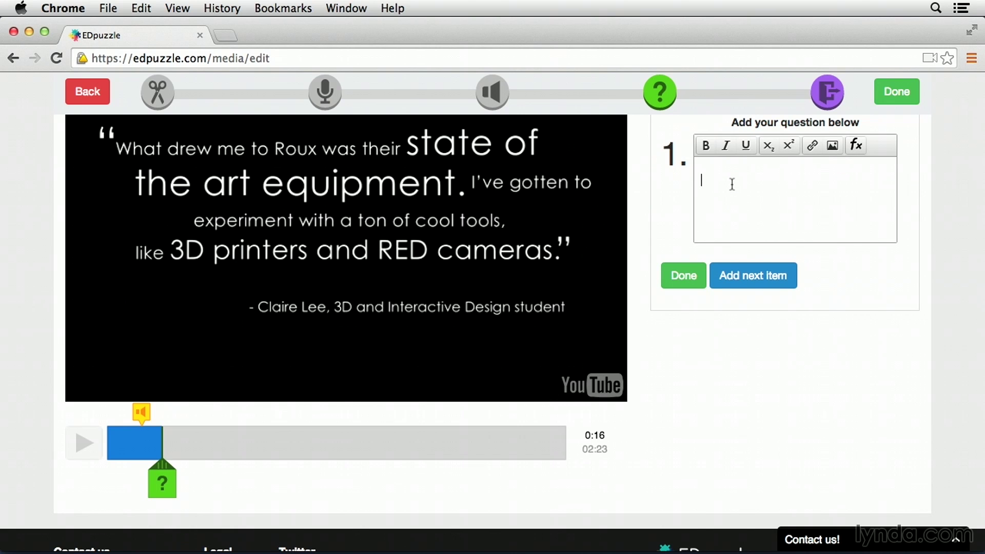
pyautogui.write('Why did the creators of this movie use different font sizes for this section?')
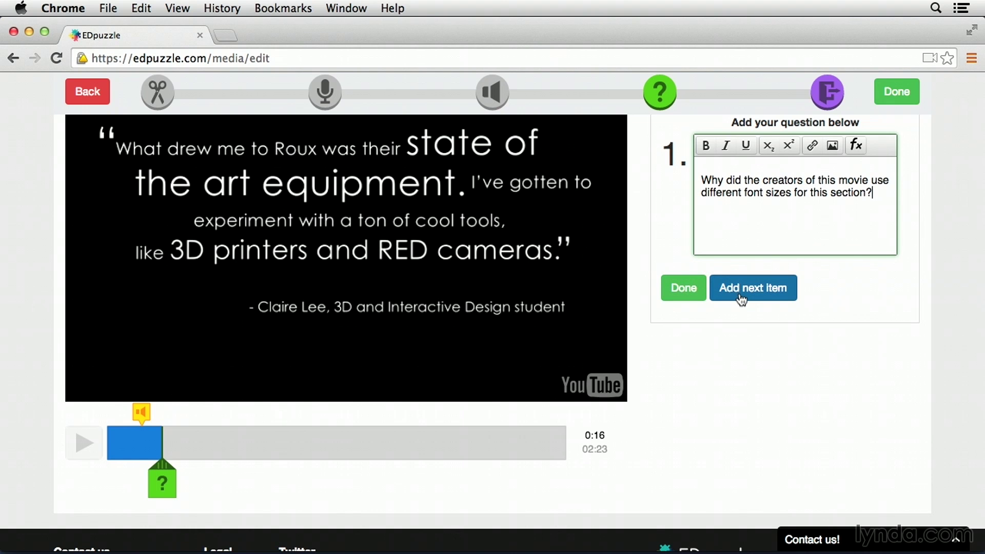
pyautogui.click(687, 294)
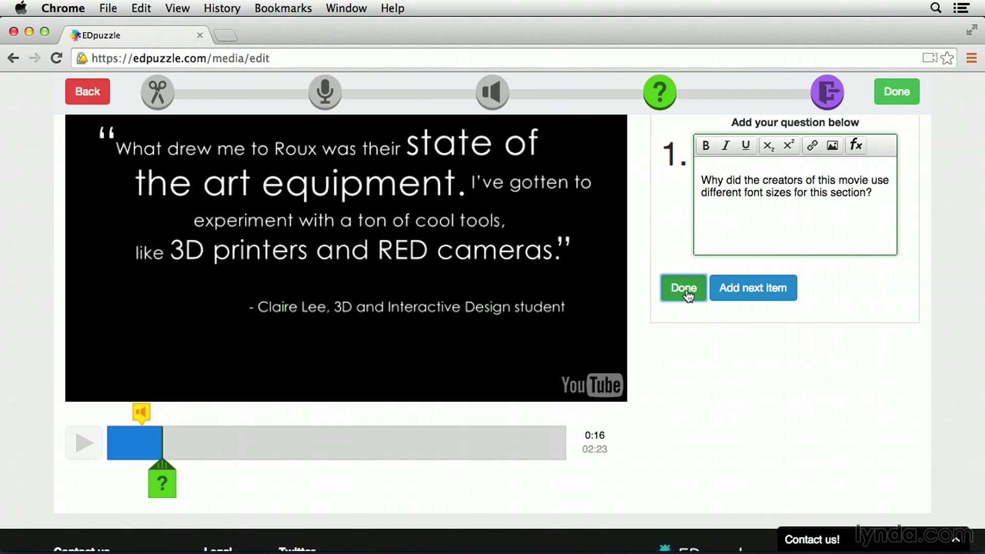
pyautogui.scroll(3, 730, 311)
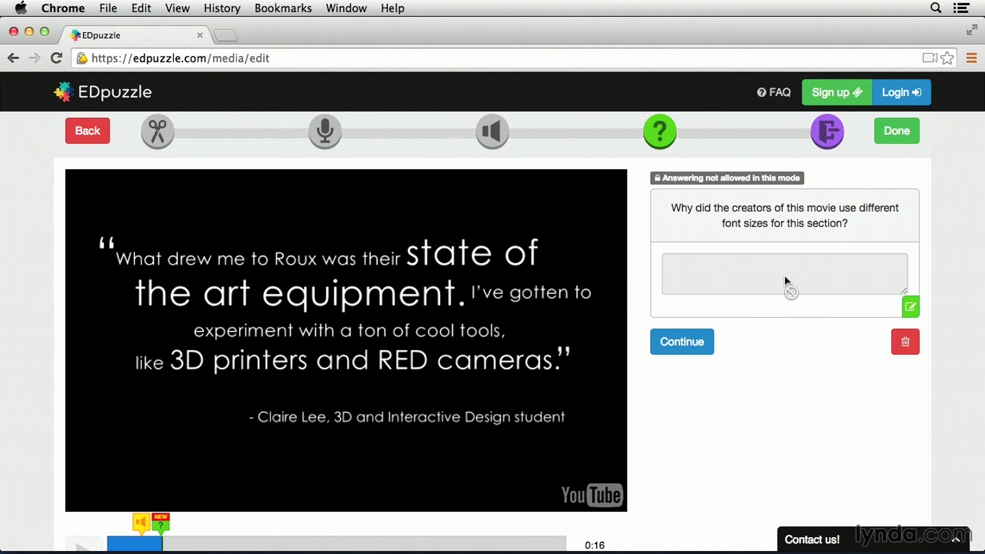
pyautogui.scroll(-2, 784, 275)
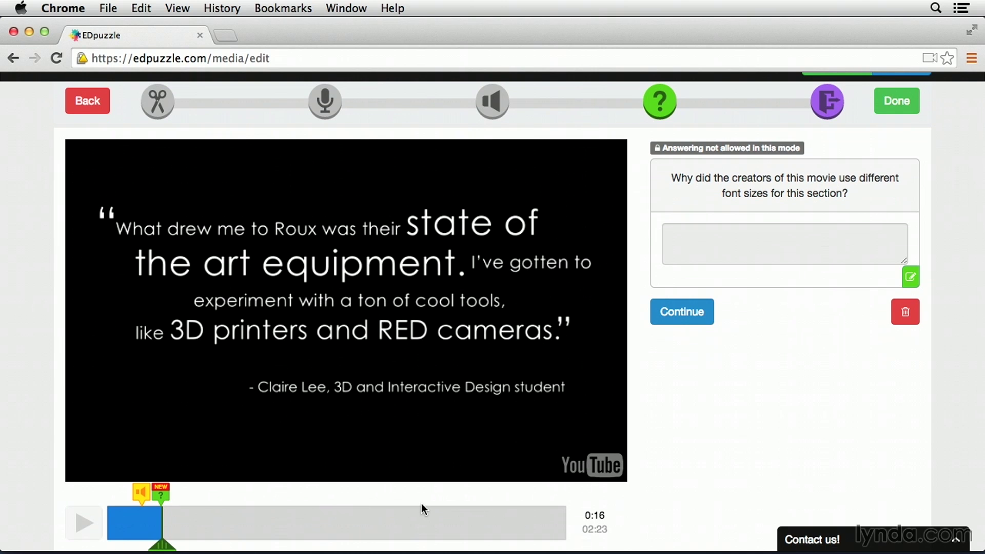
pyautogui.scroll(2, 421, 503)
# Step: Finish editing and sign in with the teacher's Google account, granting EDpuzzle access
pyautogui.click(906, 142)
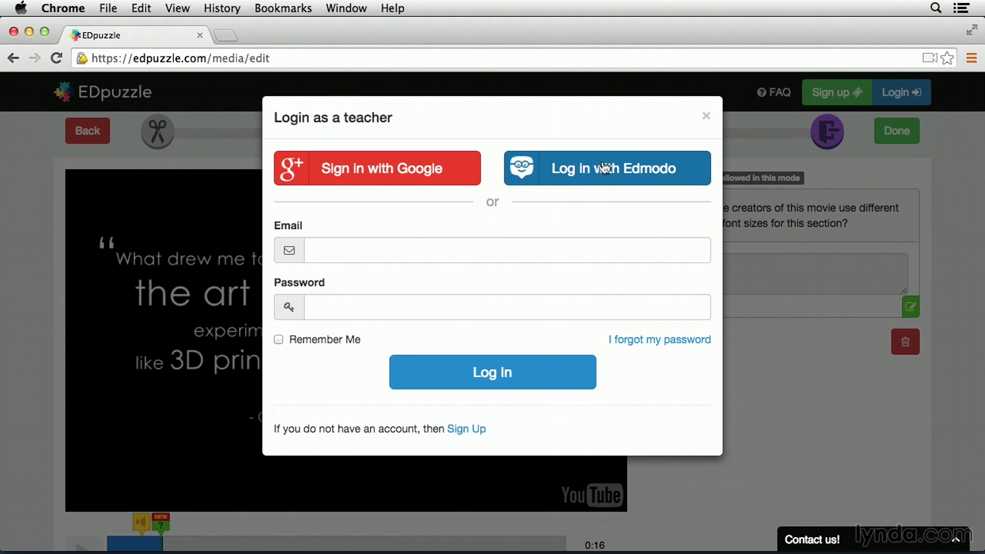
pyautogui.click(382, 166)
pyautogui.click(292, 178)
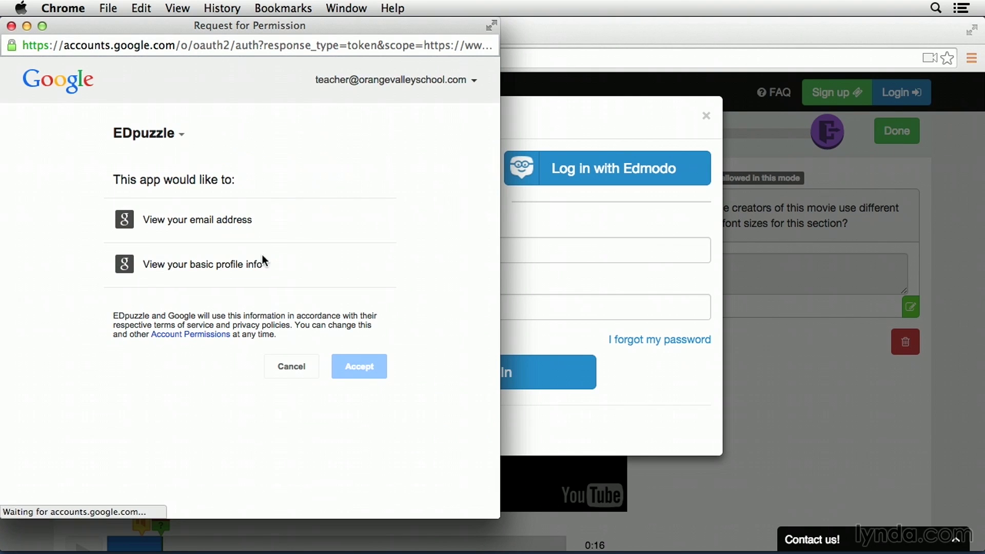
pyautogui.click(358, 368)
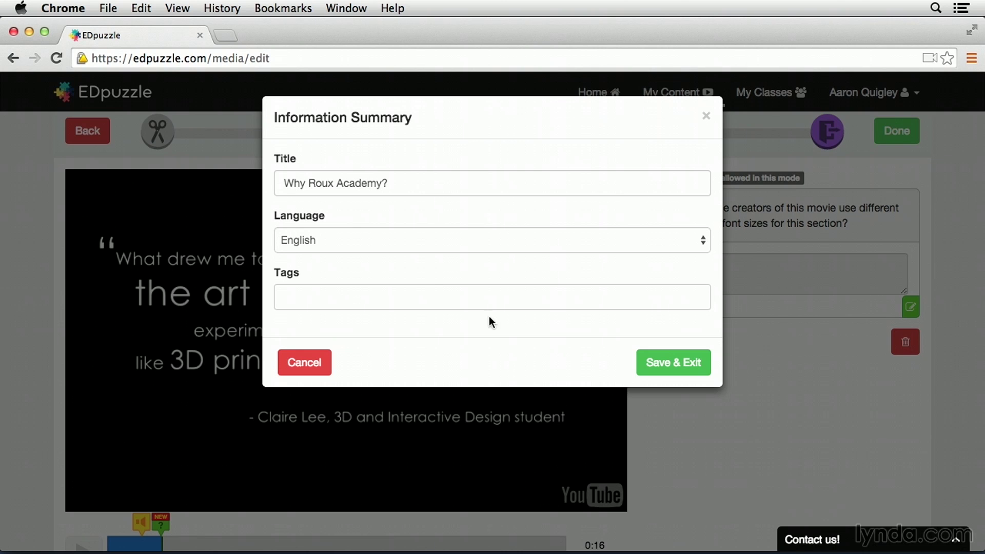
# Step: Save the 'Why Roux Academy?' lesson and go to My Content to confirm it's listed
pyautogui.click(667, 360)
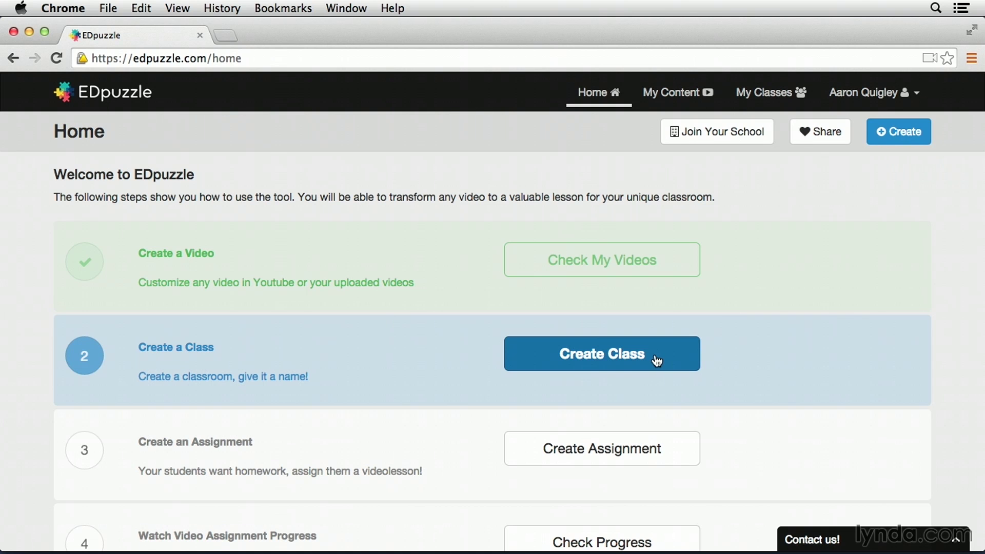
pyautogui.scroll(-2, 649, 354)
pyautogui.scroll(-2, 498, 309)
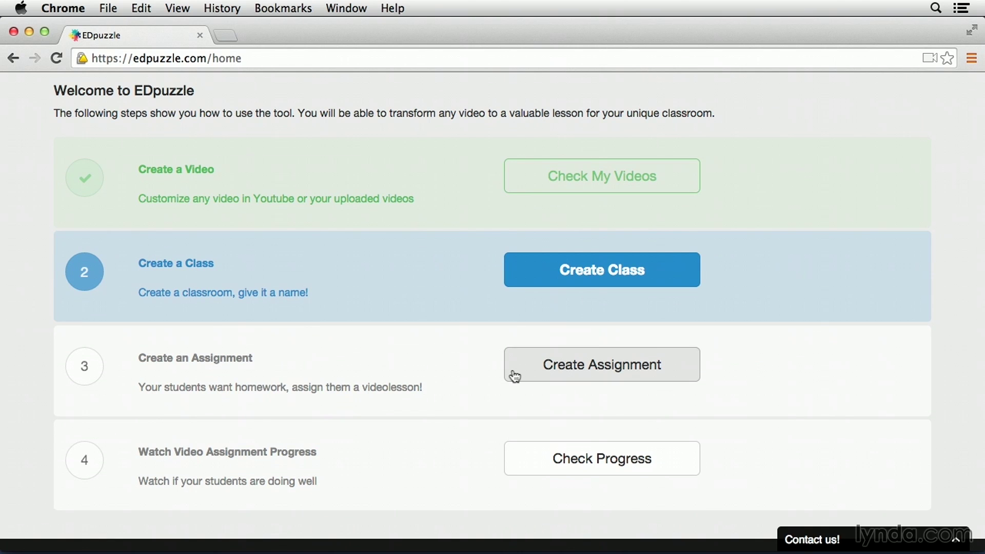
pyautogui.scroll(3, 515, 377)
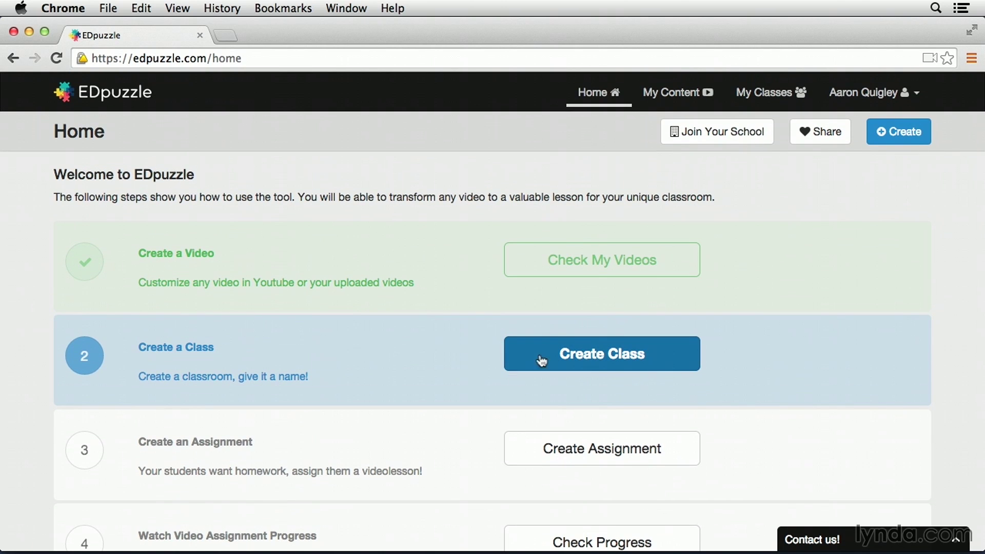
pyautogui.click(674, 97)
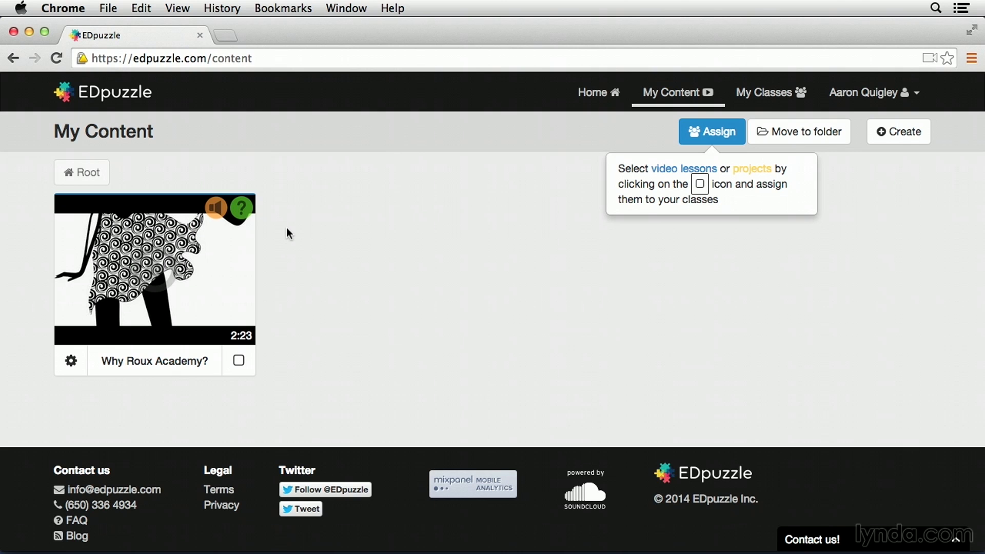
# Step: Open the 'Why Roux Academy?' lesson and start playing its preview
pyautogui.click(229, 272)
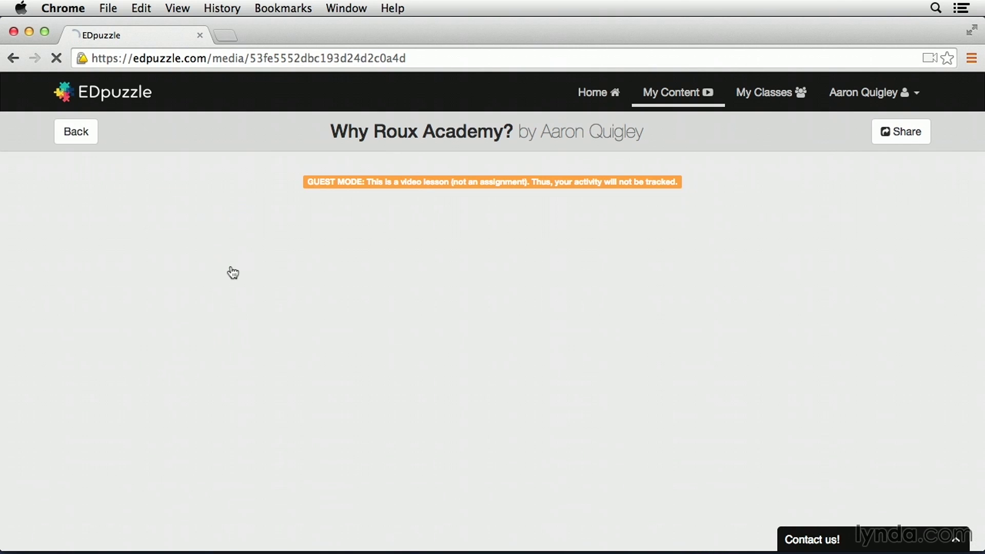
pyautogui.scroll(-5, 232, 272)
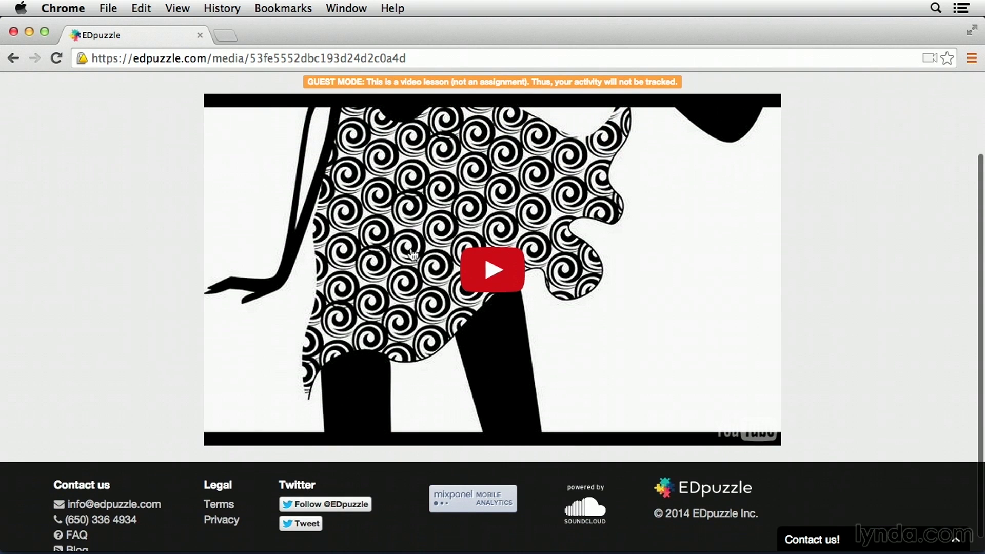
pyautogui.click(476, 262)
# Step: Pause, skip the preview ahead to about 0:16 at the equipment quote, and resume playback
pyautogui.scroll(-1, 451, 261)
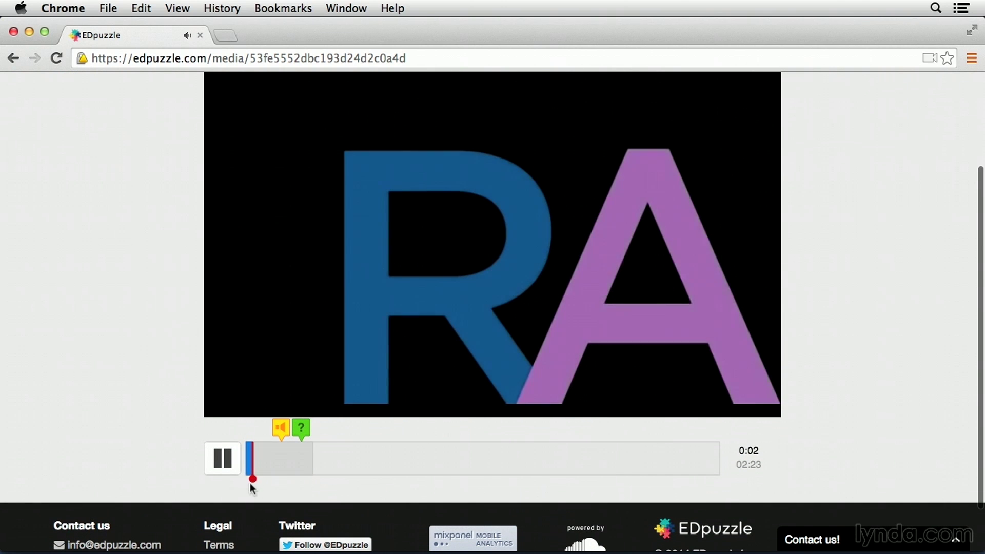
pyautogui.click(229, 469)
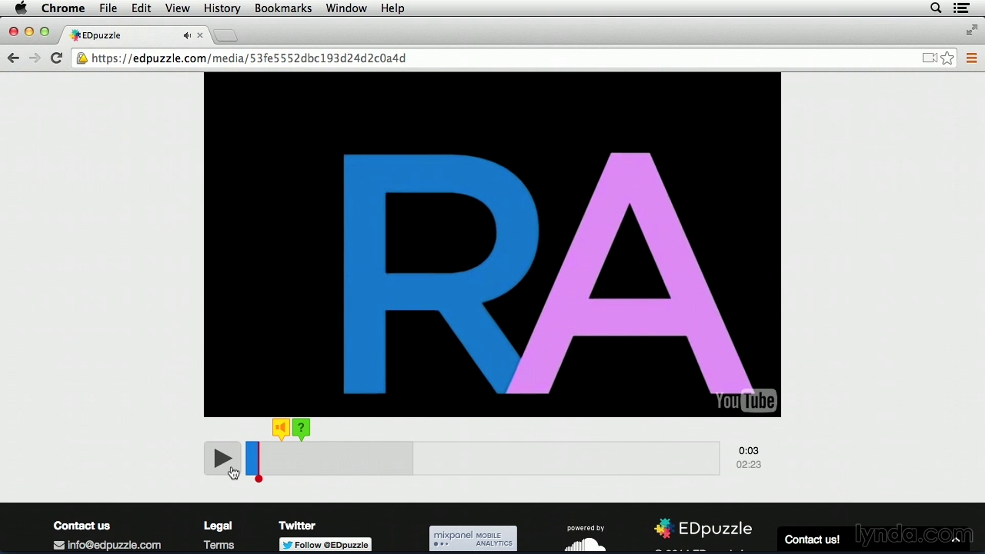
pyautogui.moveTo(258, 479); pyautogui.dragTo(277, 479)
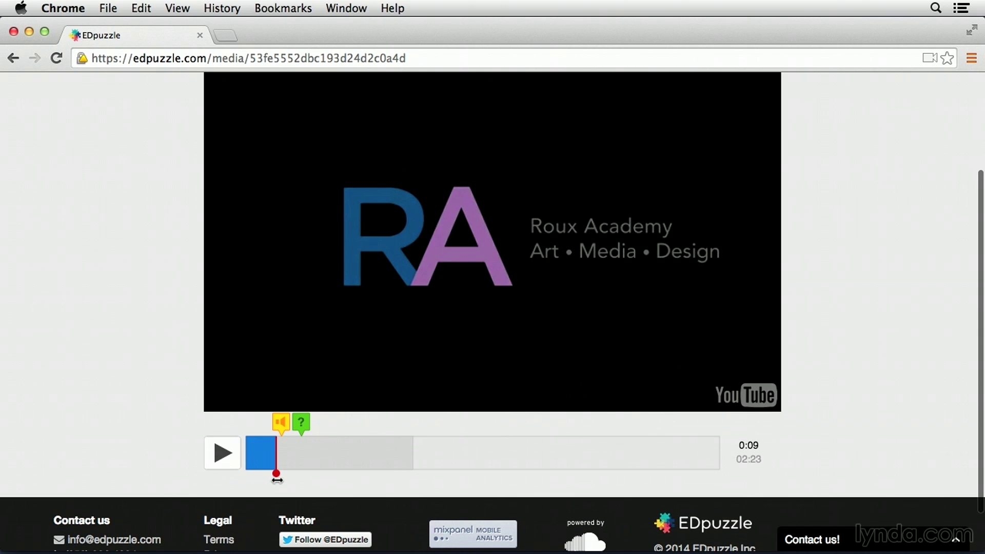
pyautogui.click(224, 459)
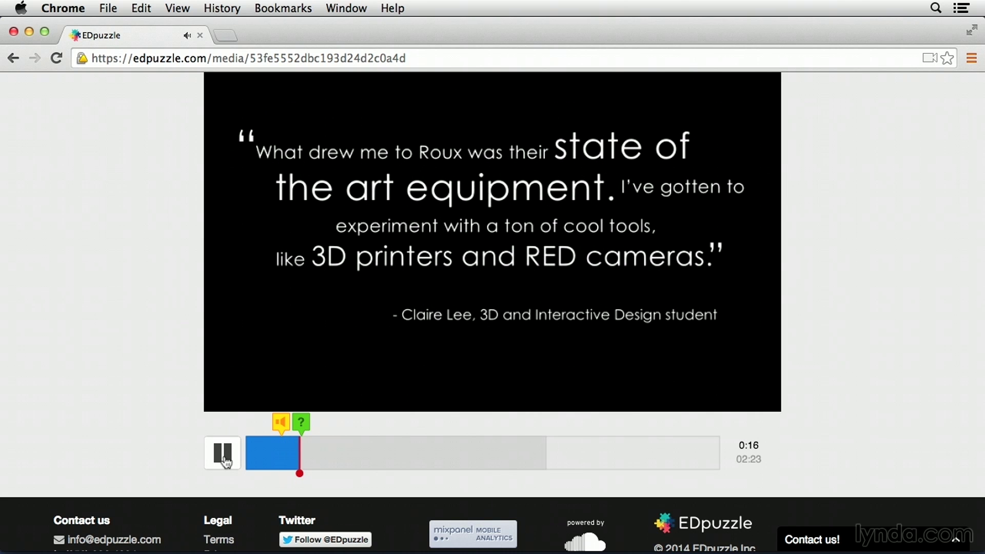
pyautogui.scroll(2, 747, 372)
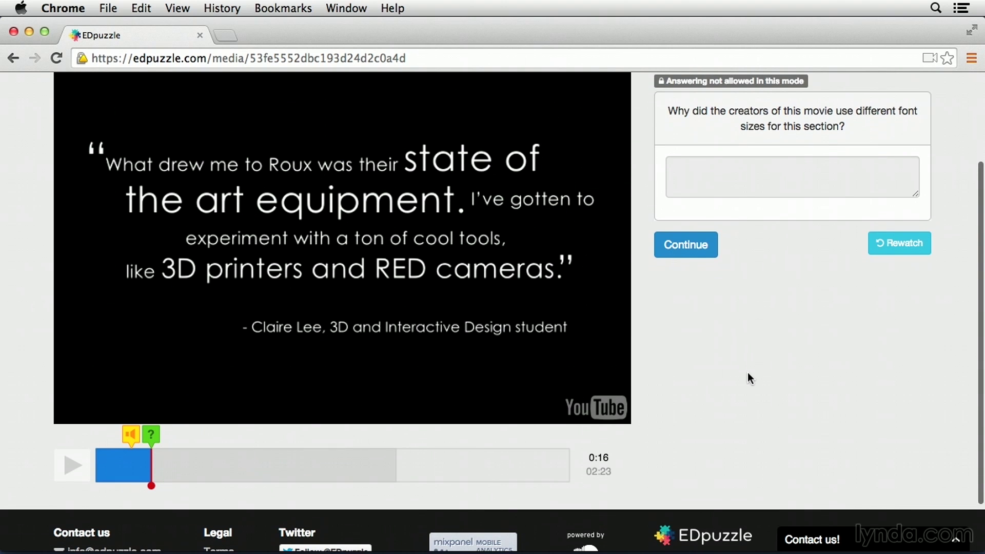